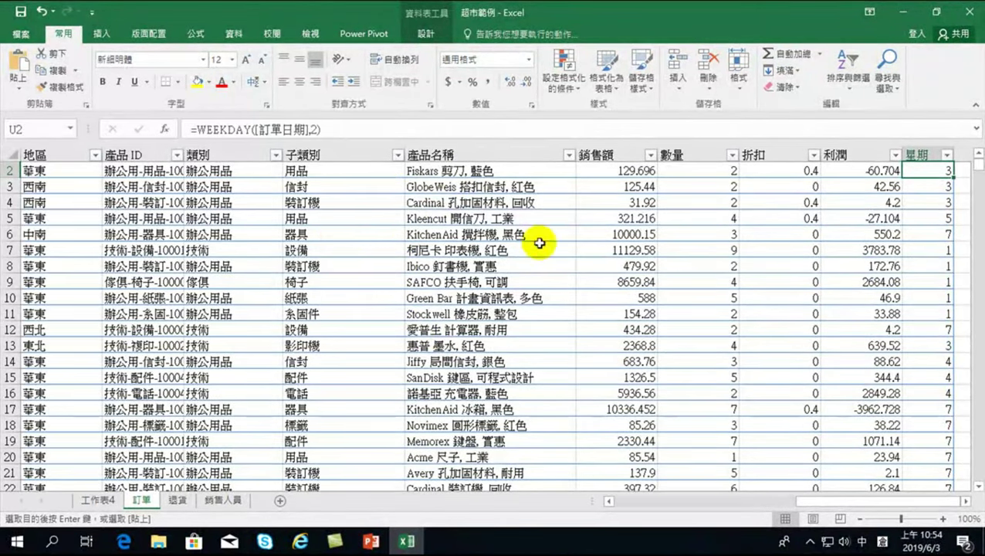
# Glance at the 工作表4 chart sheet, then return to the 訂單 order data sheet
pyautogui.click(107, 497)
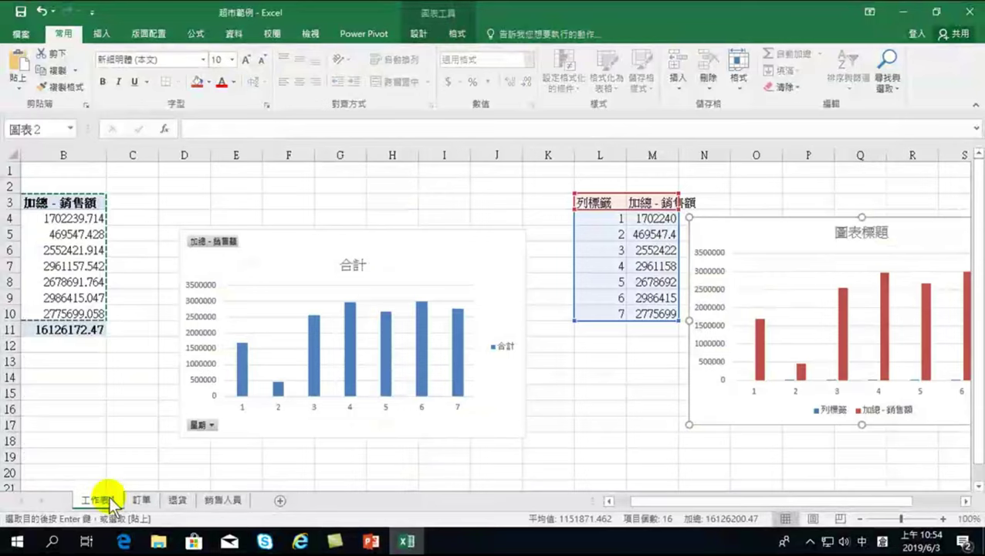
pyautogui.click(142, 498)
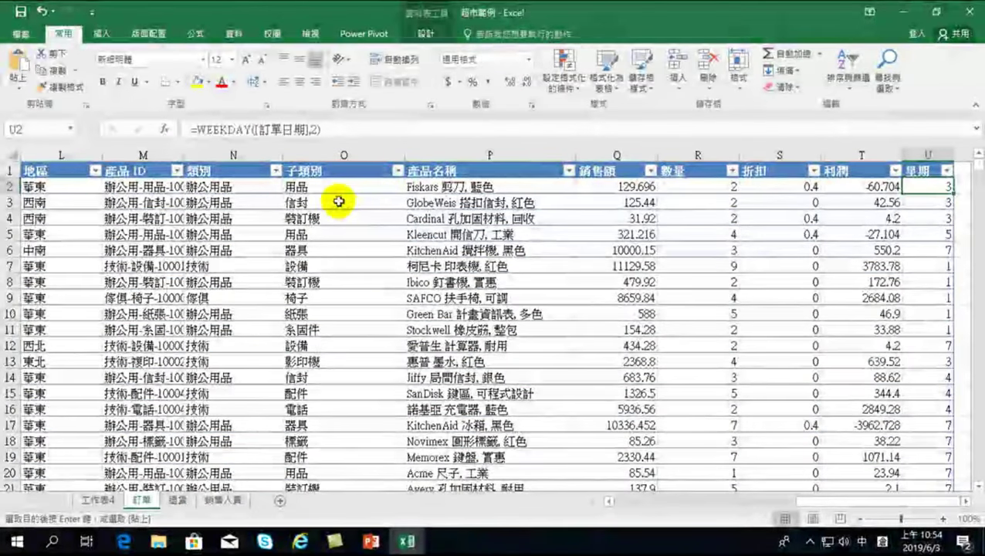
pyautogui.moveTo(805, 498); pyautogui.dragTo(617, 500)
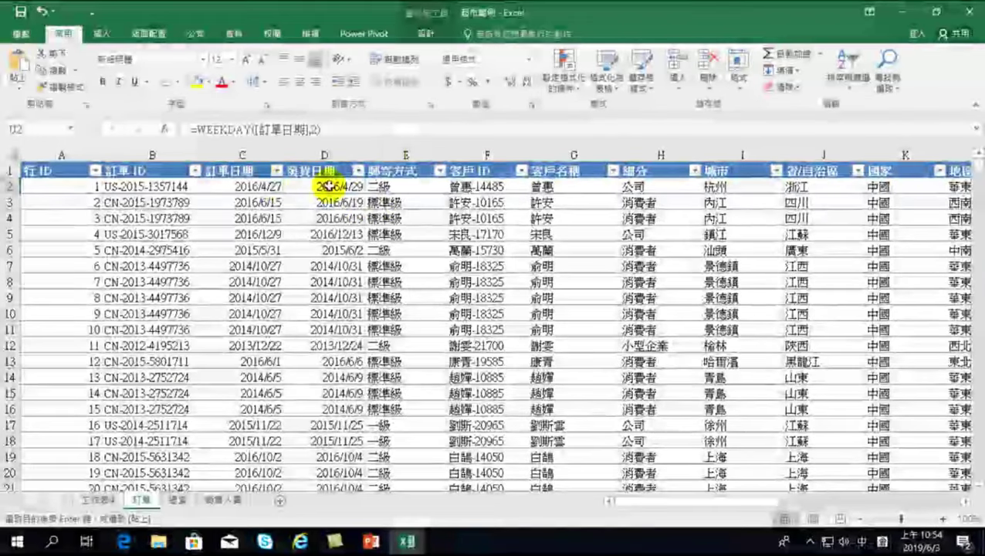
pyautogui.click(37, 170)
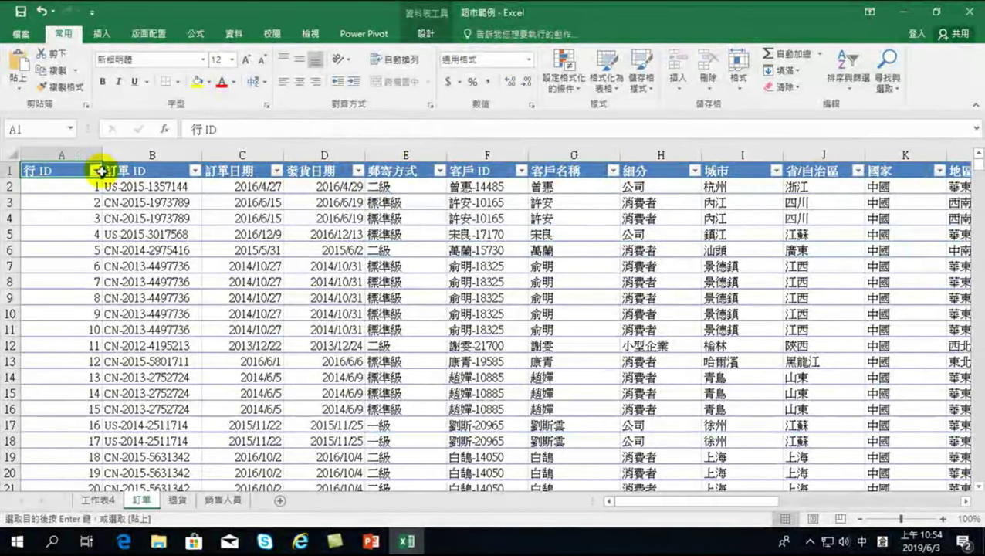
pyautogui.click(140, 171)
pyautogui.click(236, 171)
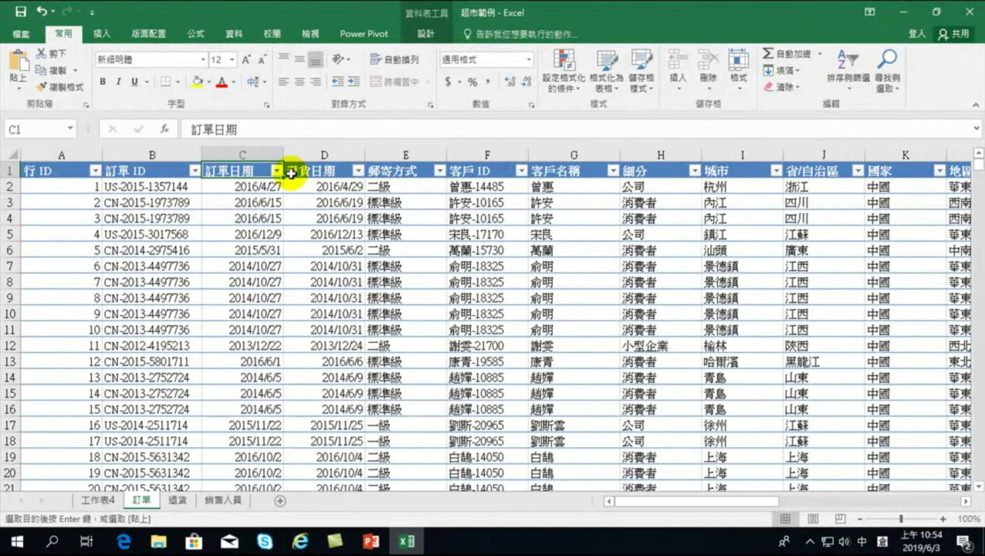
pyautogui.click(324, 171)
pyautogui.click(393, 172)
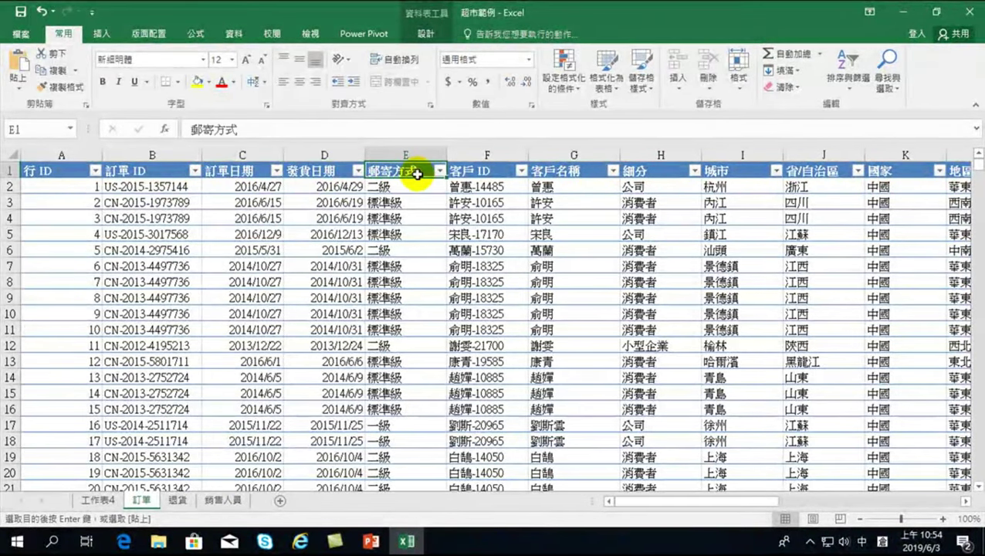
pyautogui.click(472, 170)
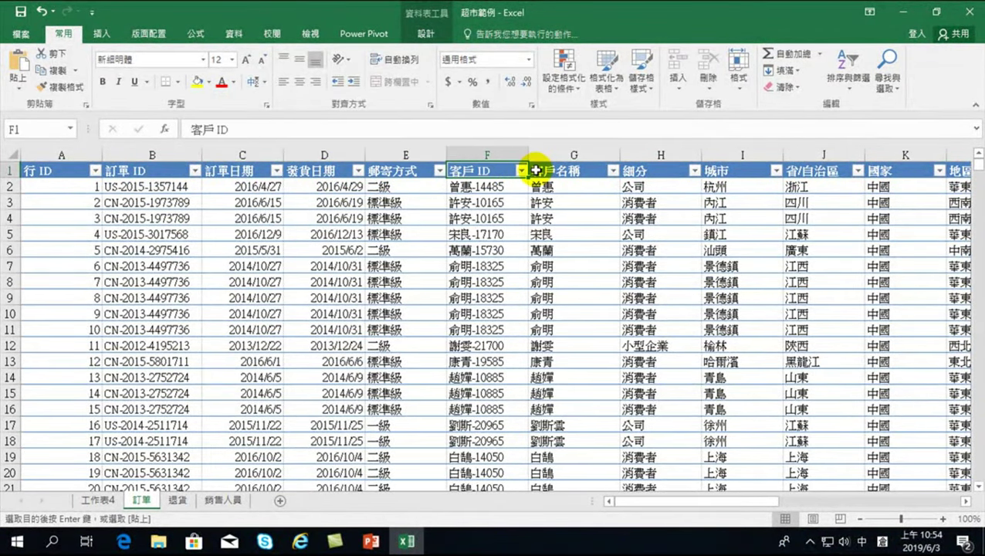
pyautogui.click(565, 169)
pyautogui.click(654, 170)
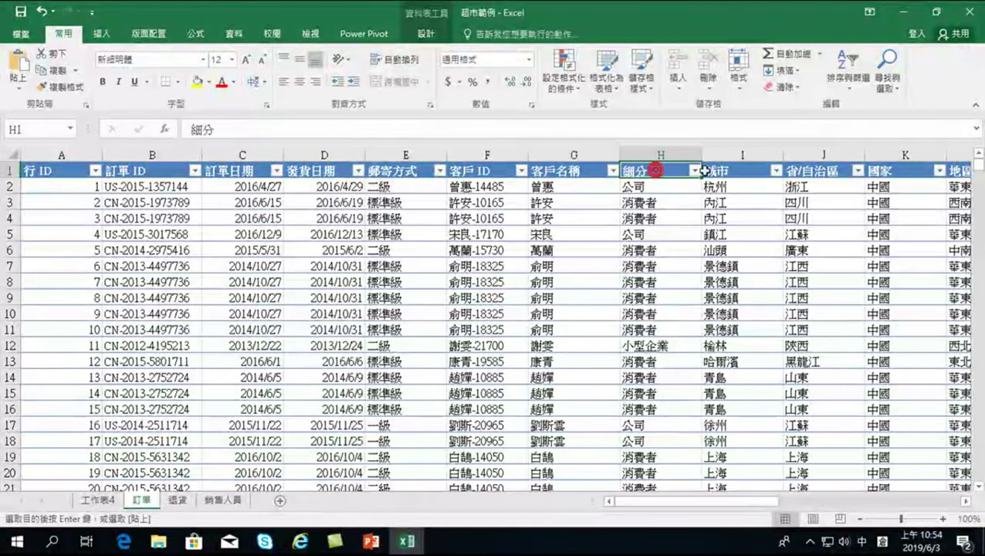
pyautogui.click(725, 172)
# Copy header row A1:U1 and select empty cell AE1 as the paste target
pyautogui.moveTo(57, 171)
pyautogui.mouseDown()
pyautogui.moveTo(893, 177)
pyautogui.moveTo(853, 174)
pyautogui.mouseUp()
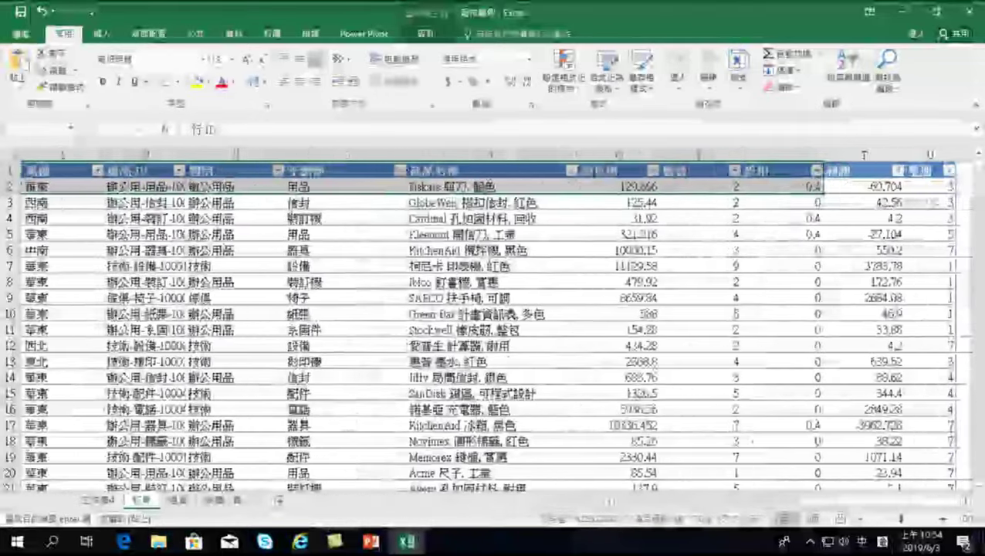
pyautogui.rightClick(849, 171)
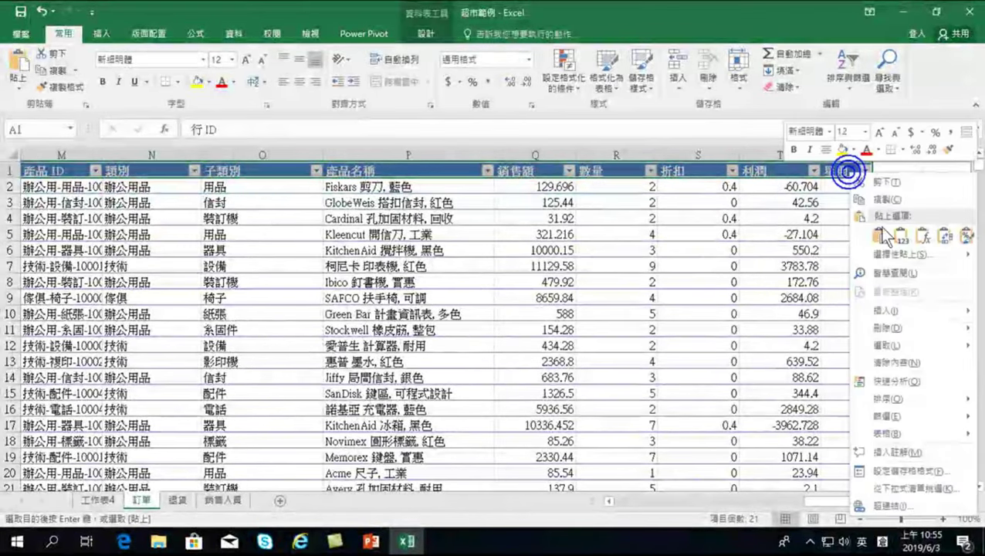
pyautogui.click(893, 198)
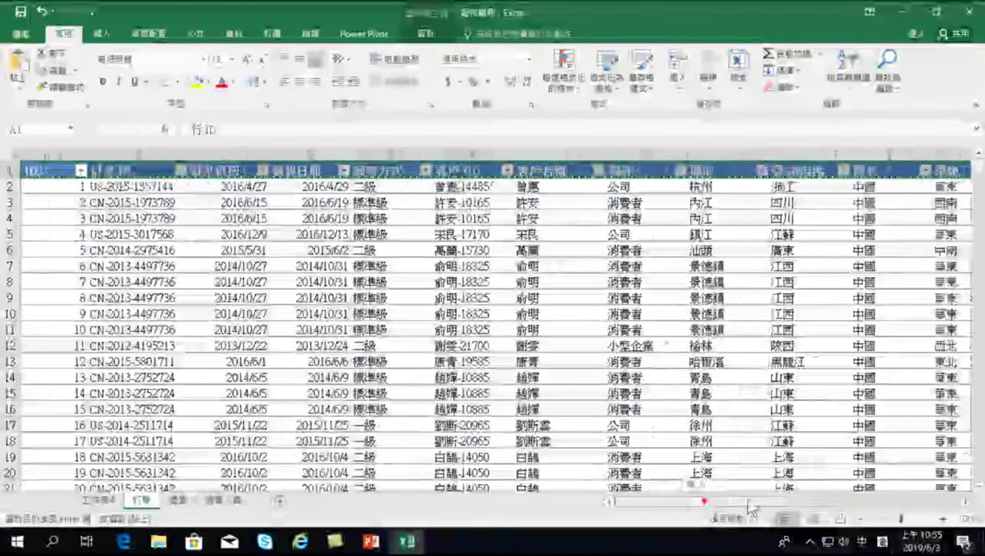
pyautogui.moveTo(726, 500); pyautogui.dragTo(968, 506)
pyautogui.click(966, 501)
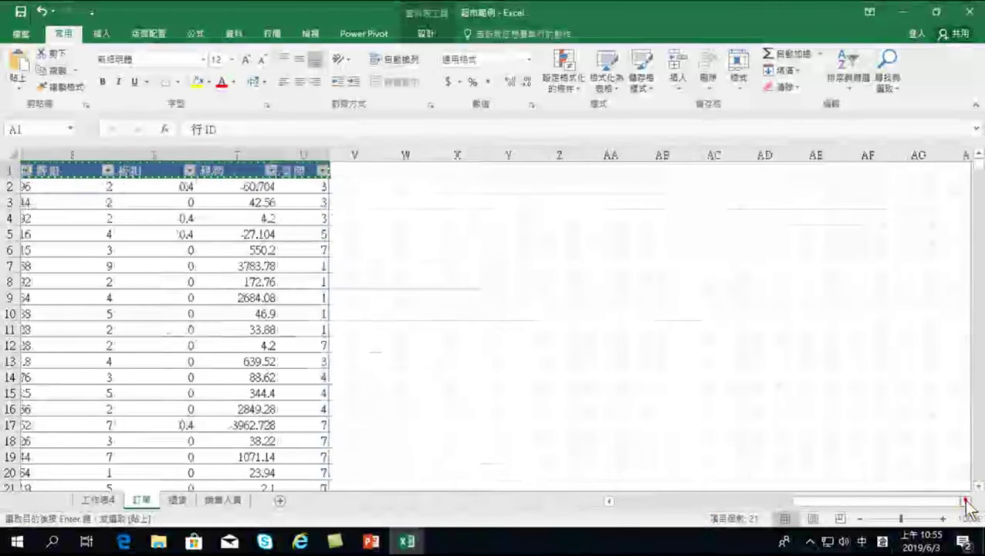
pyautogui.click(722, 171)
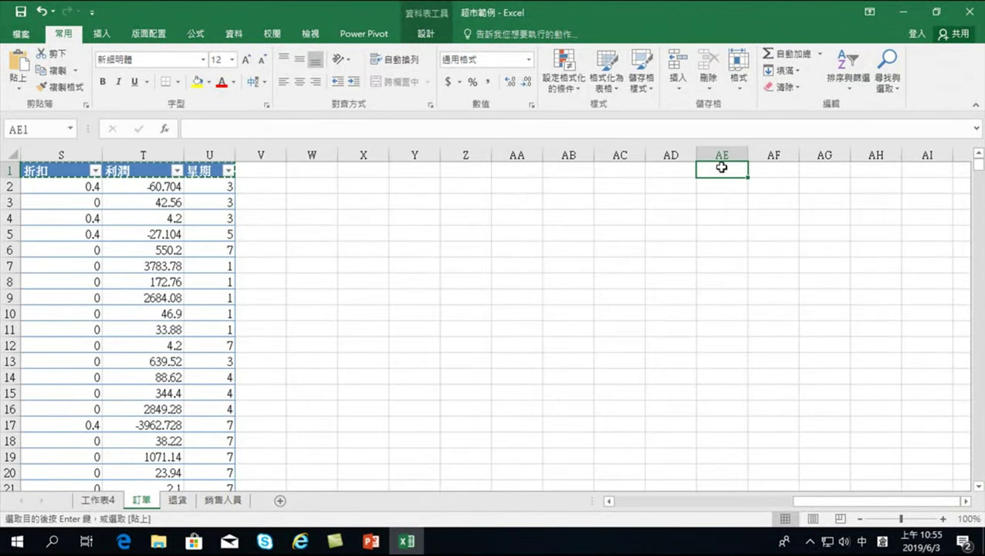
# Paste the headers at AE1 as transposed values (選擇性貼上 with 值 and 轉置), then select AF1
pyautogui.rightClick(722, 171)
pyautogui.click(760, 253)
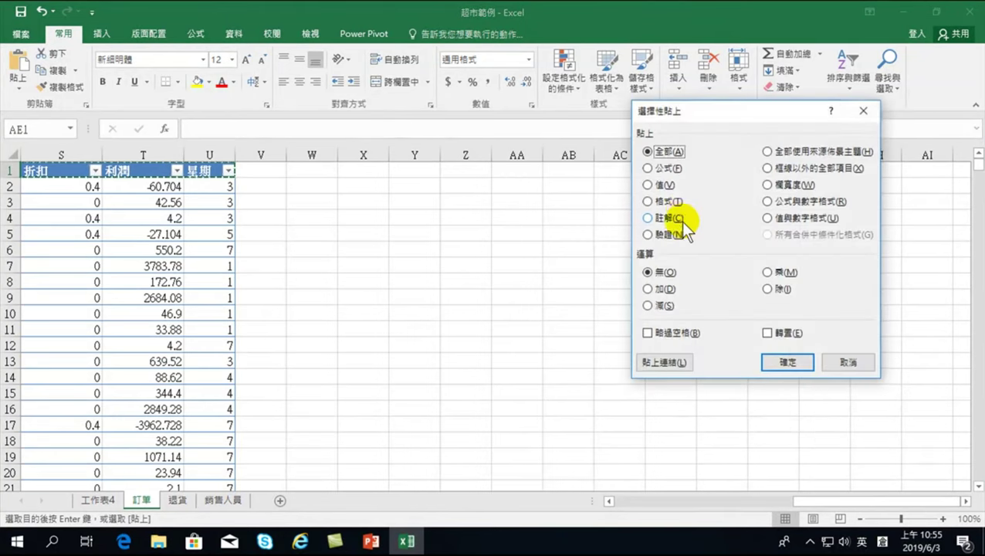
pyautogui.click(647, 185)
pyautogui.click(768, 332)
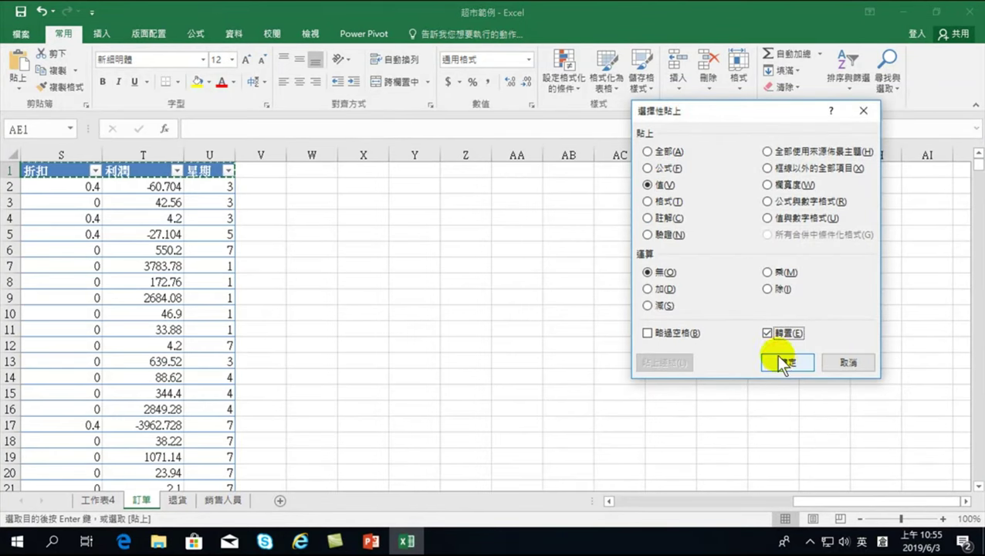
pyautogui.click(787, 362)
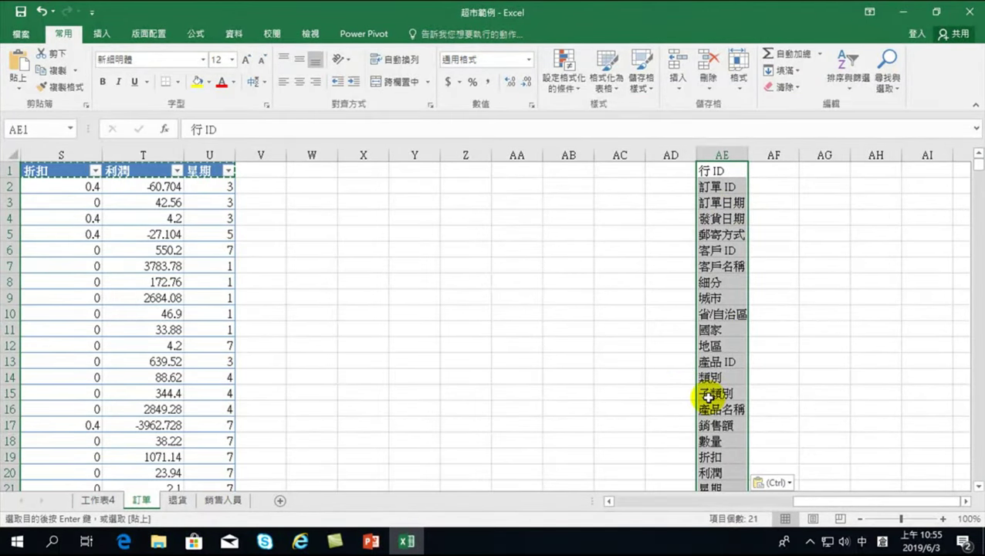
pyautogui.click(773, 168)
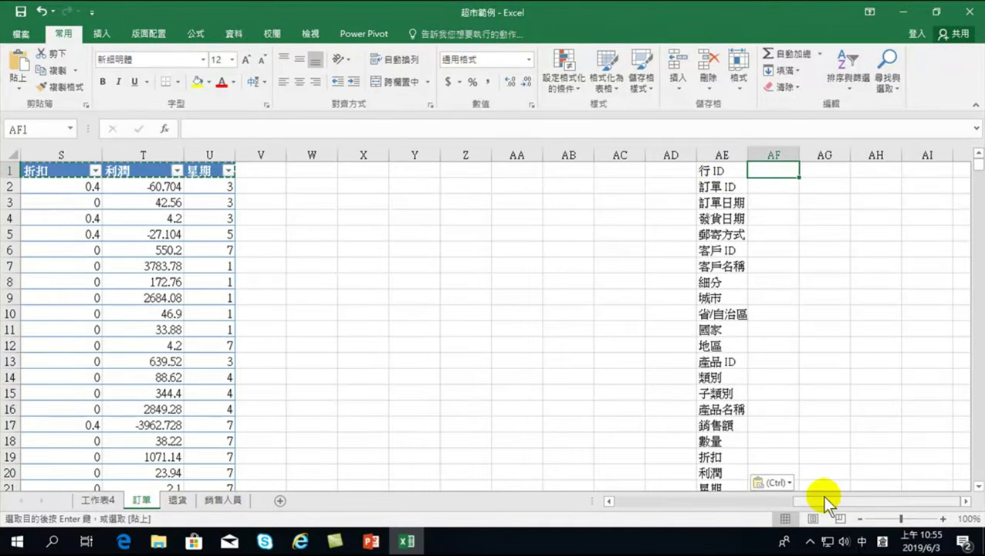
pyautogui.moveTo(819, 502); pyautogui.dragTo(631, 503)
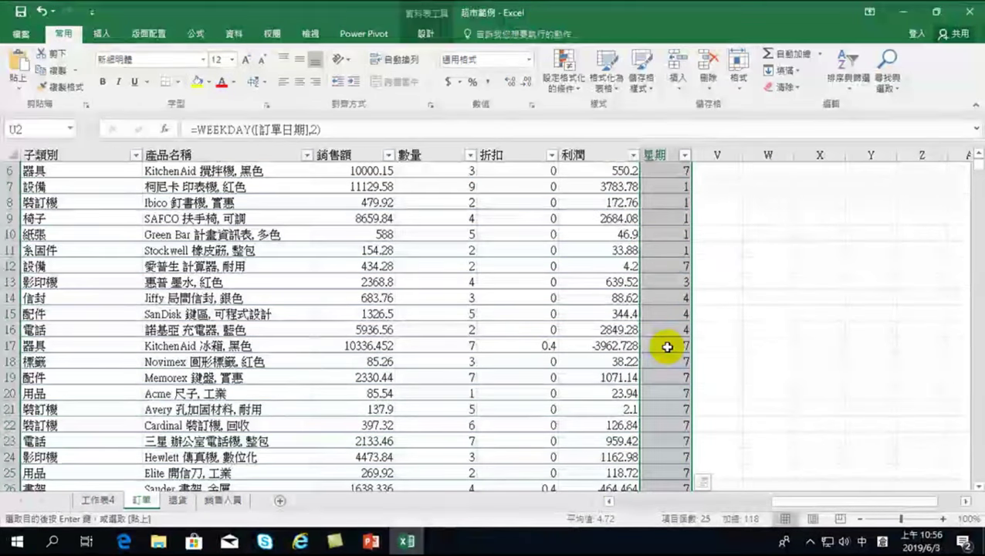
pyautogui.scroll(2, 880, 343)
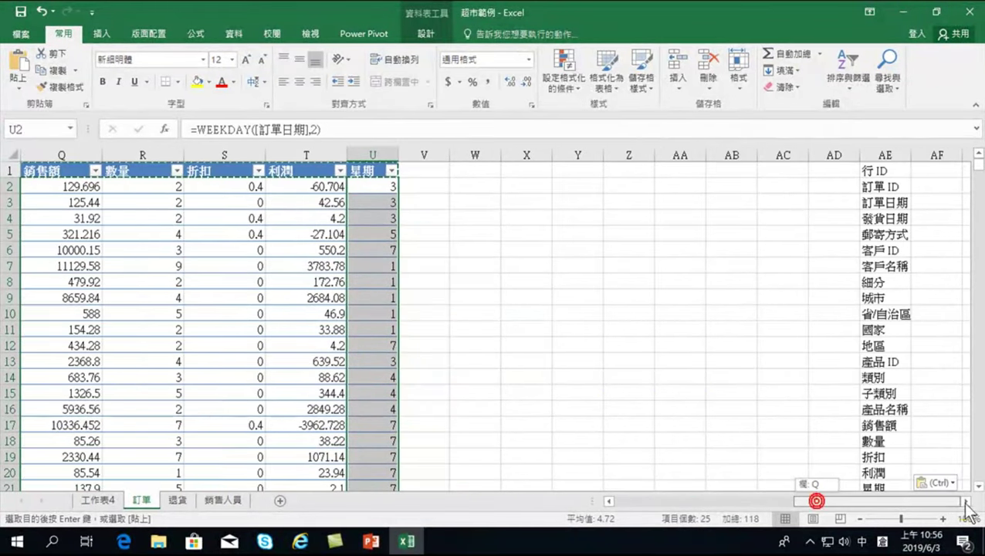
pyautogui.moveTo(820, 503); pyautogui.dragTo(664, 504)
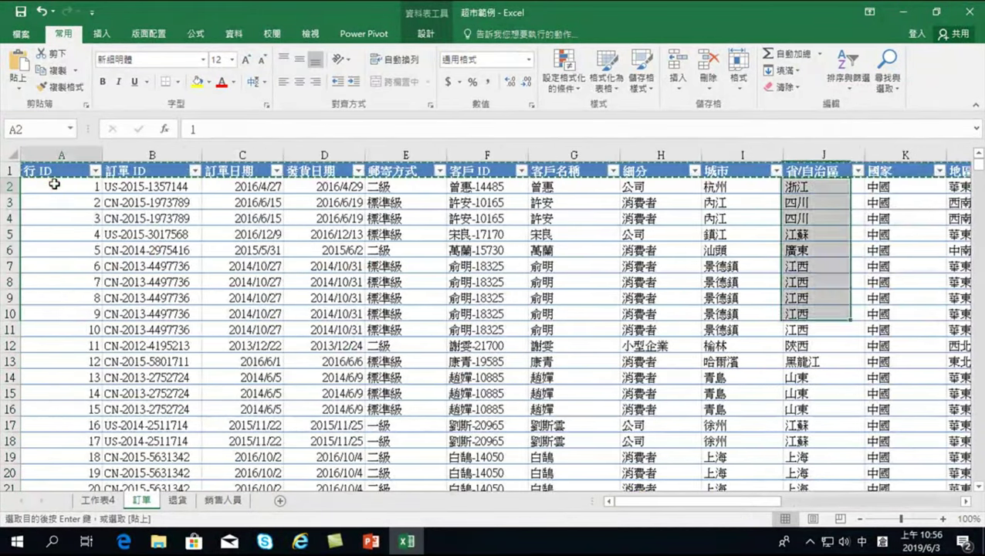
pyautogui.click(56, 203)
pyautogui.click(62, 223)
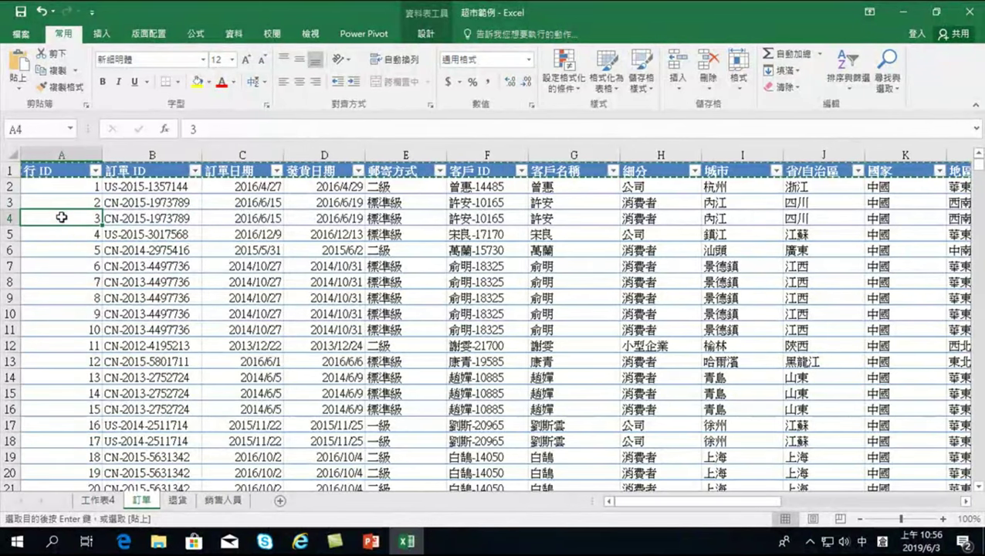
pyautogui.moveTo(71, 185); pyautogui.dragTo(62, 322)
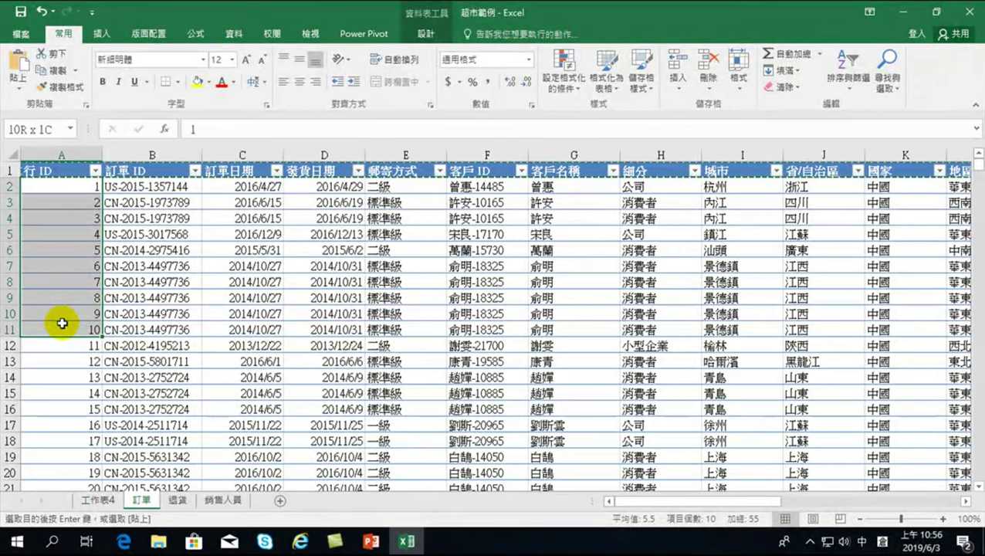
pyautogui.keyDown('shift'); pyautogui.click(77, 216); pyautogui.keyUp('shift')
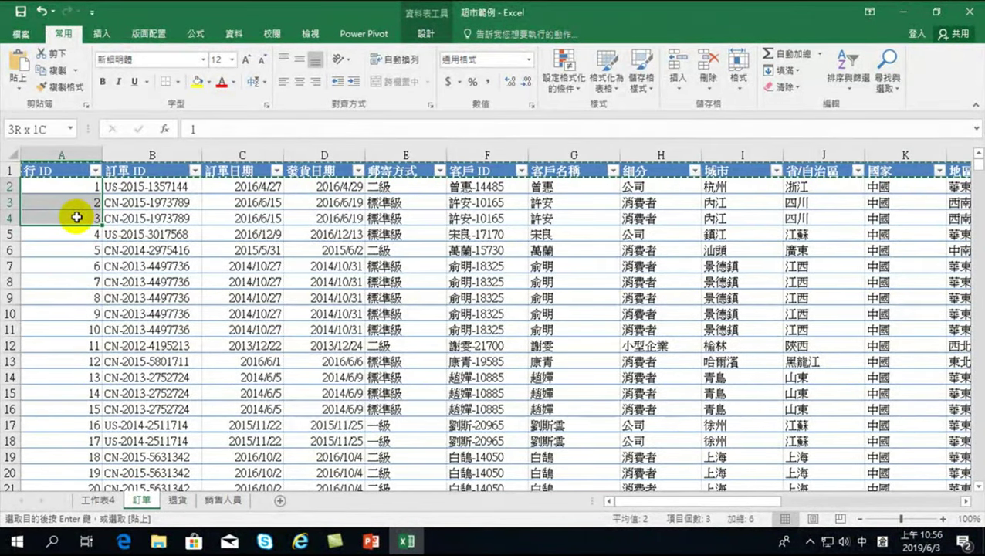
pyautogui.hotkey('ctrl', 'v')
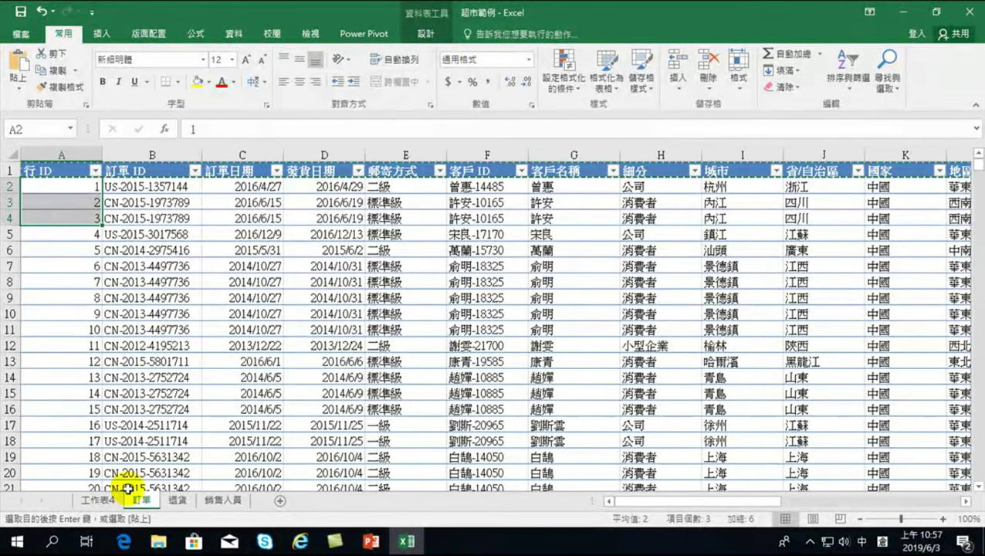
pyautogui.click(98, 499)
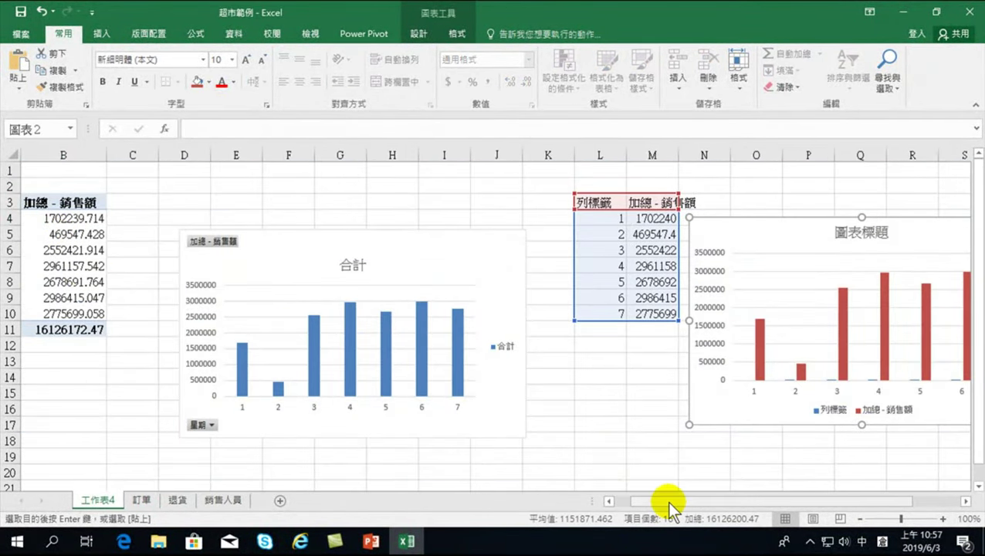
pyautogui.moveTo(676, 501); pyautogui.dragTo(667, 501)
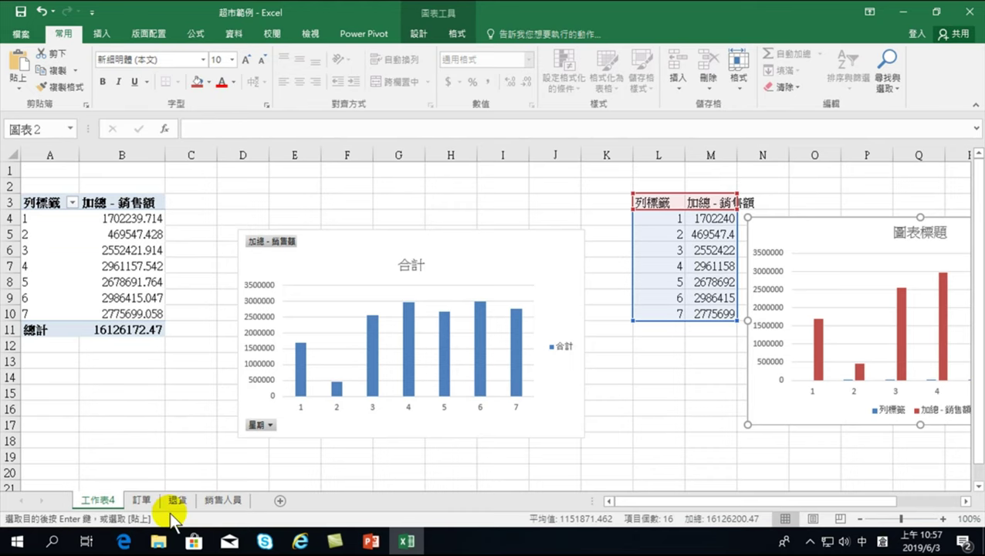
# On the 訂單 sheet, enter 文字 in AF1 as the type for 行 ID
pyautogui.click(141, 501)
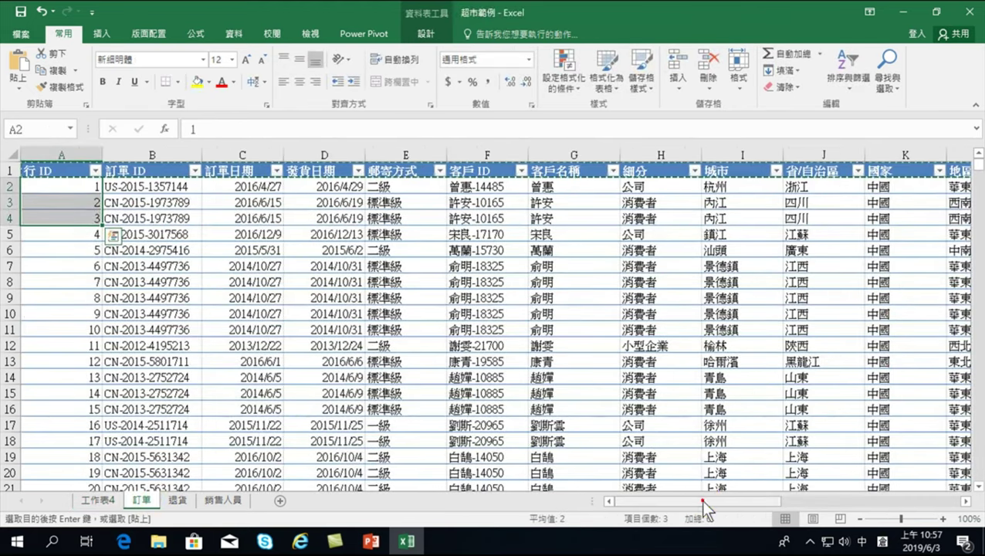
pyautogui.moveTo(699, 501); pyautogui.dragTo(874, 500)
pyautogui.click(913, 173)
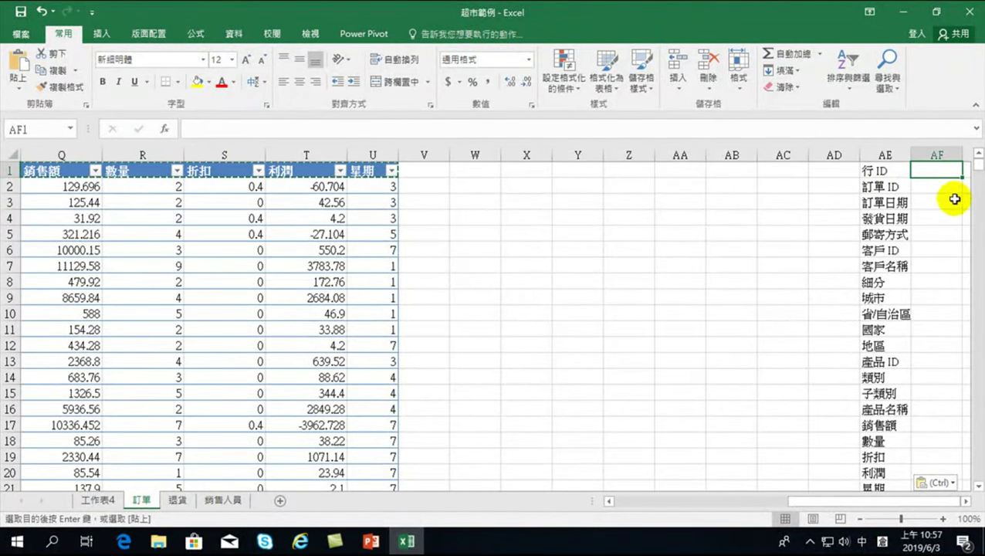
pyautogui.write('ㄏ')
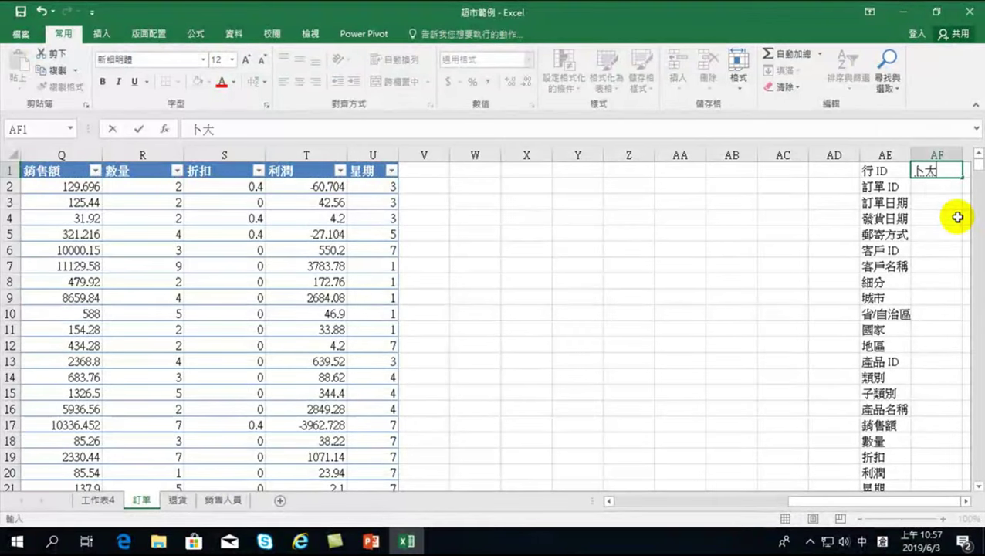
pyautogui.write('文字')
pyautogui.press('Return')
pyautogui.press('Return')
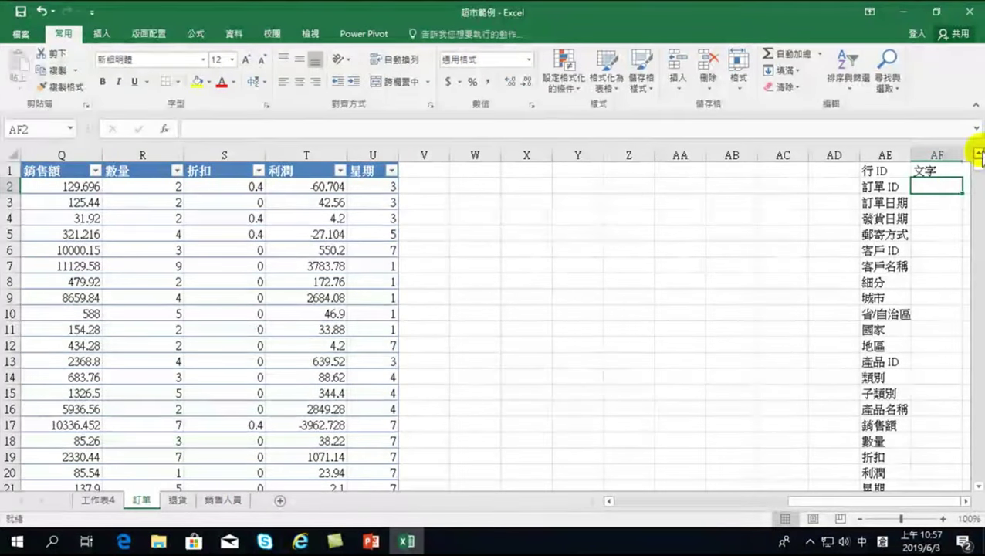
# Check a sample 產品名稱 value in the data, then reselect the 文字 label in AF1
pyautogui.click(948, 172)
pyautogui.moveTo(864, 500); pyautogui.dragTo(649, 501)
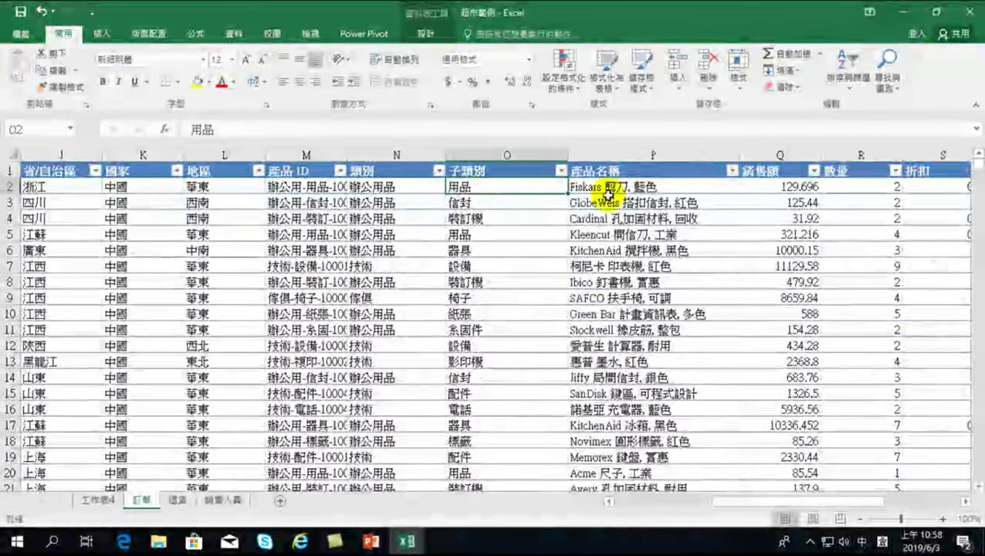
pyautogui.click(681, 187)
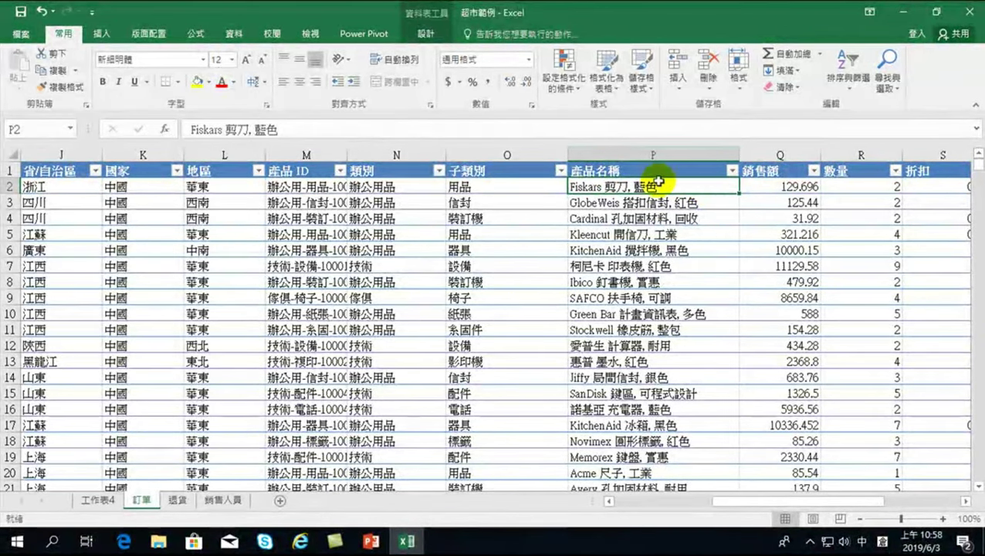
pyautogui.moveTo(772, 500); pyautogui.dragTo(900, 501)
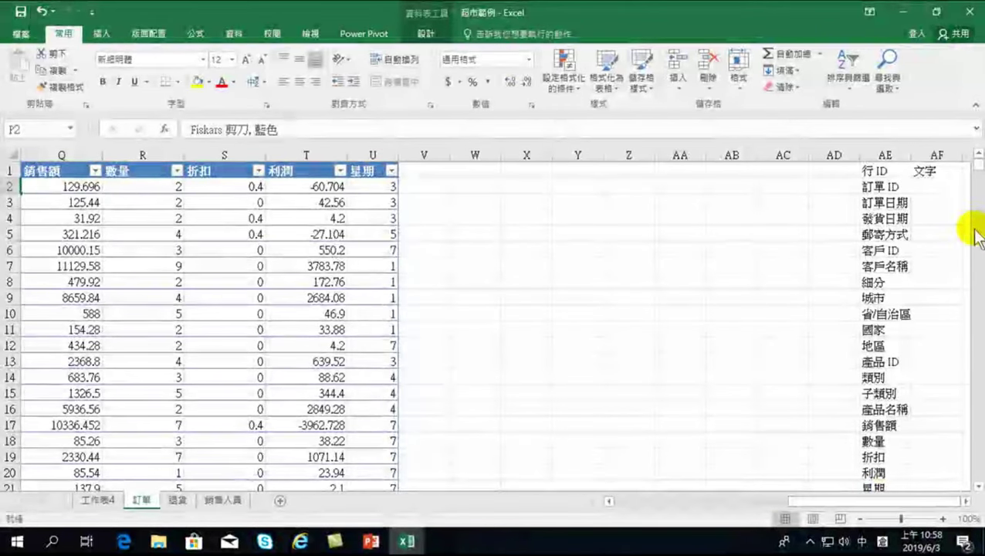
pyautogui.click(950, 171)
# Fill 文字 down column AF through 產品名稱 and enter 數字 in AF17 for 銷售額
pyautogui.moveTo(962, 178)
pyautogui.mouseDown()
pyautogui.moveTo(922, 424)
pyautogui.moveTo(912, 426)
pyautogui.mouseUp()
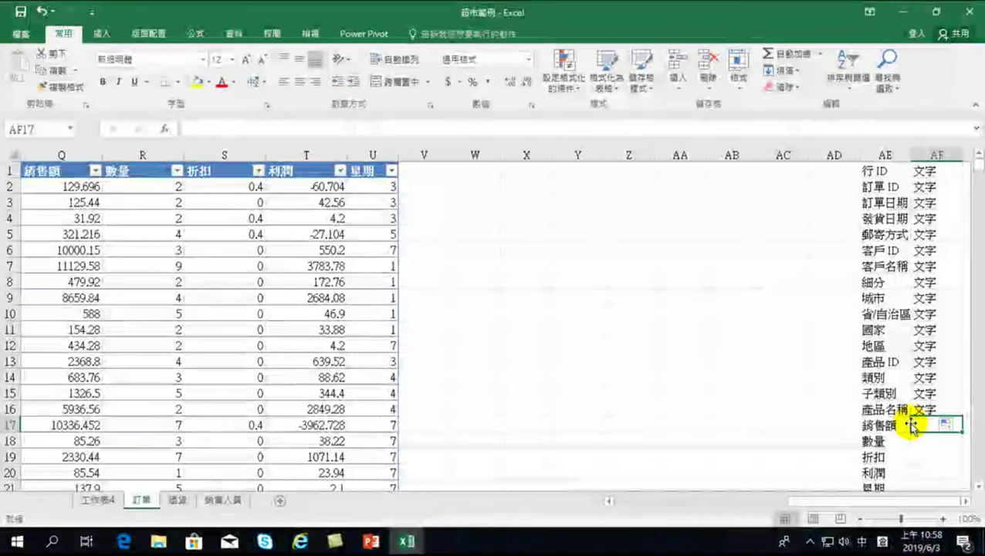
pyautogui.write('數字')
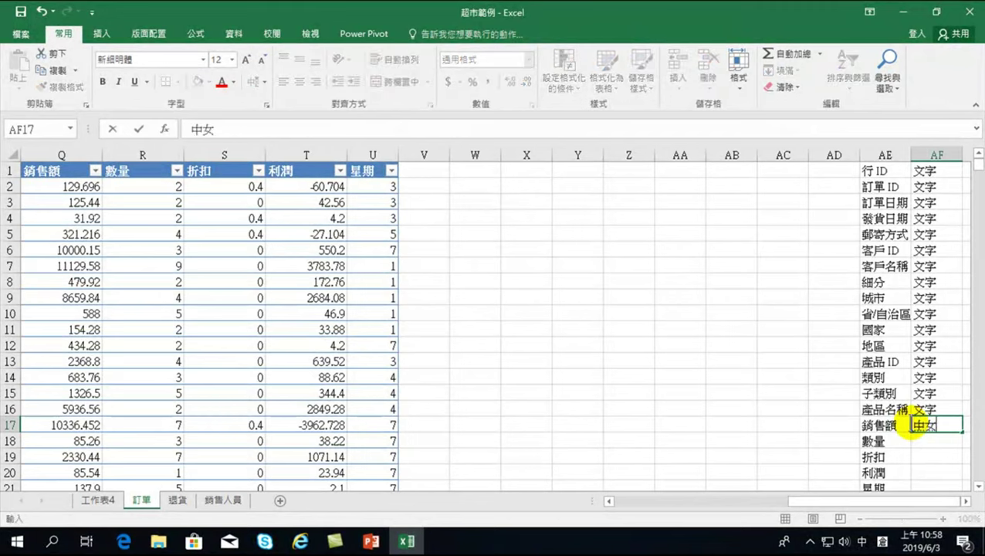
pyautogui.press('Return')
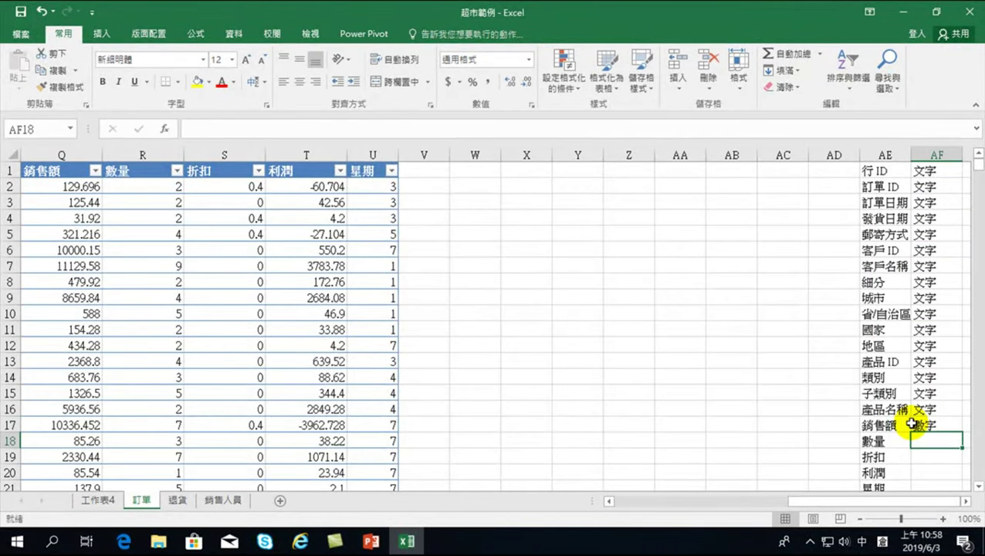
# Fill 數字 down from AF17 to AF20 for 數量, 折扣 and 利潤
pyautogui.click(939, 424)
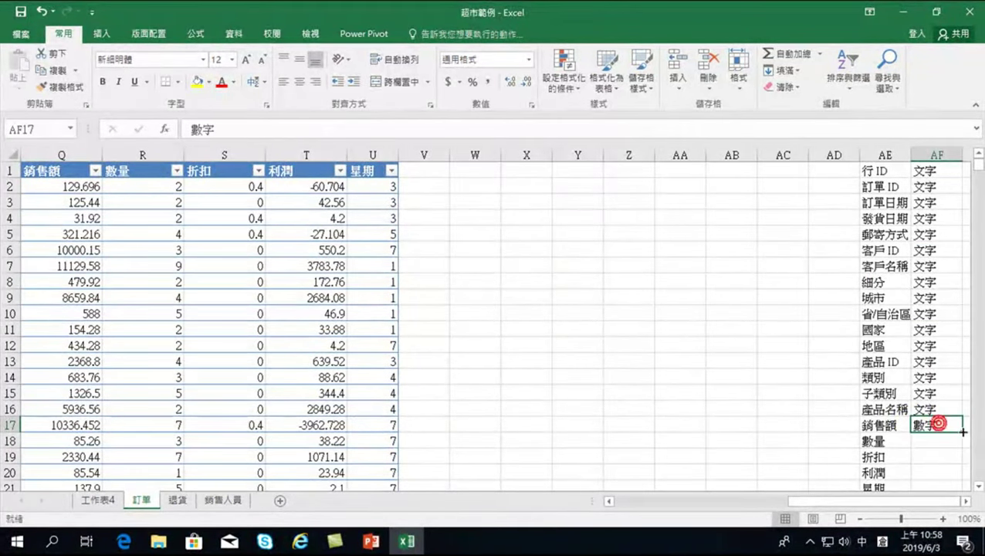
pyautogui.moveTo(962, 433); pyautogui.dragTo(955, 486)
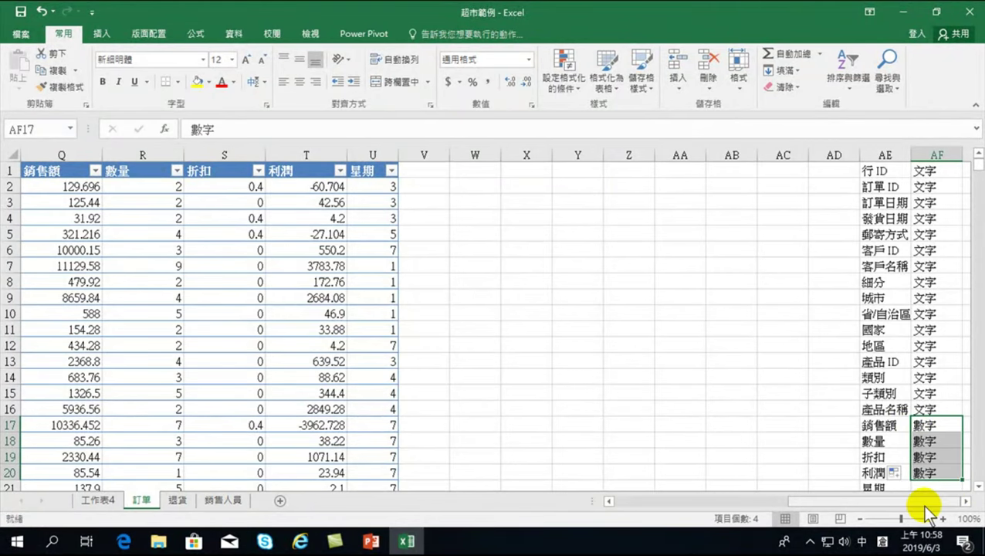
pyautogui.click(936, 456)
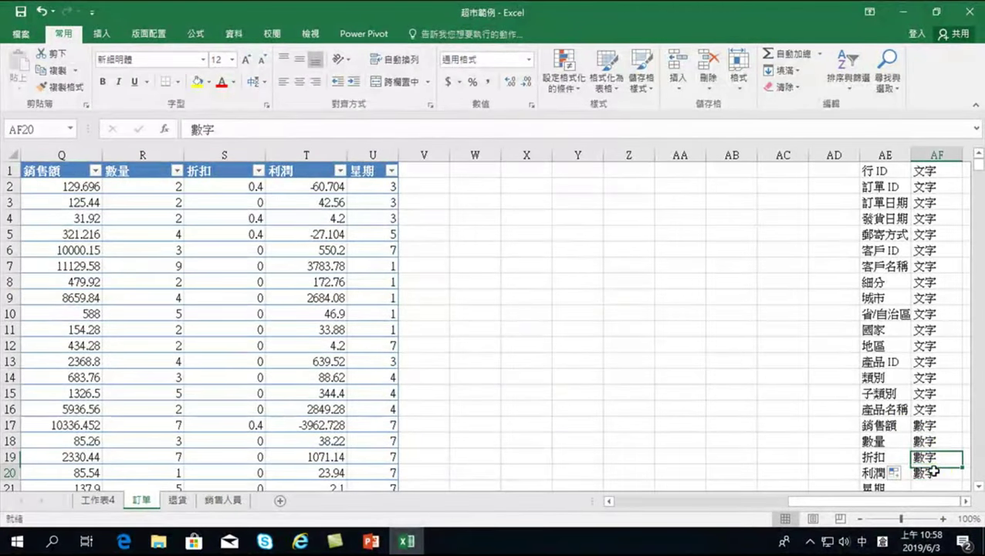
pyautogui.click(933, 470)
# Mark the 星期 header as 文字 in AF21
pyautogui.scroll(-1, 928, 455)
pyautogui.click(928, 439)
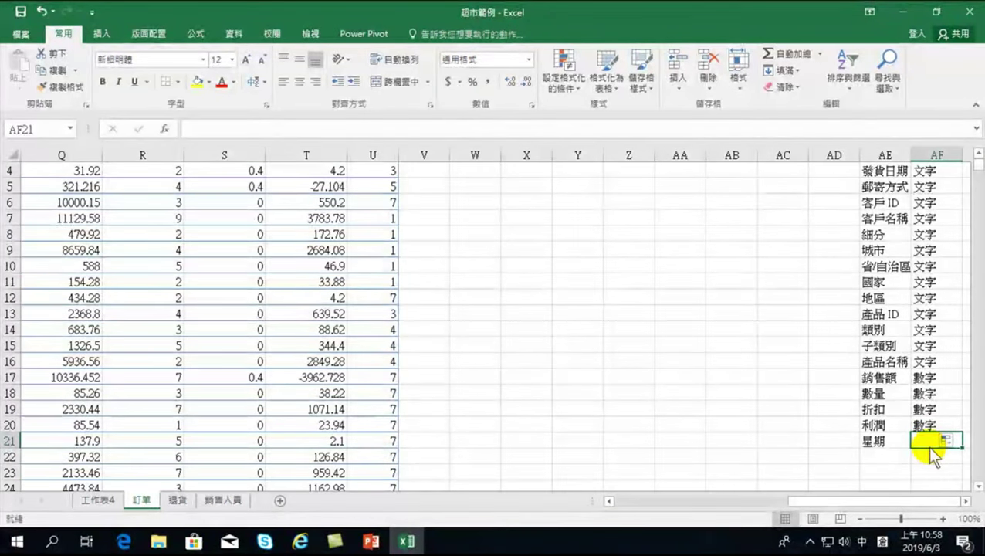
pyautogui.write('文十')
pyautogui.press('Return')
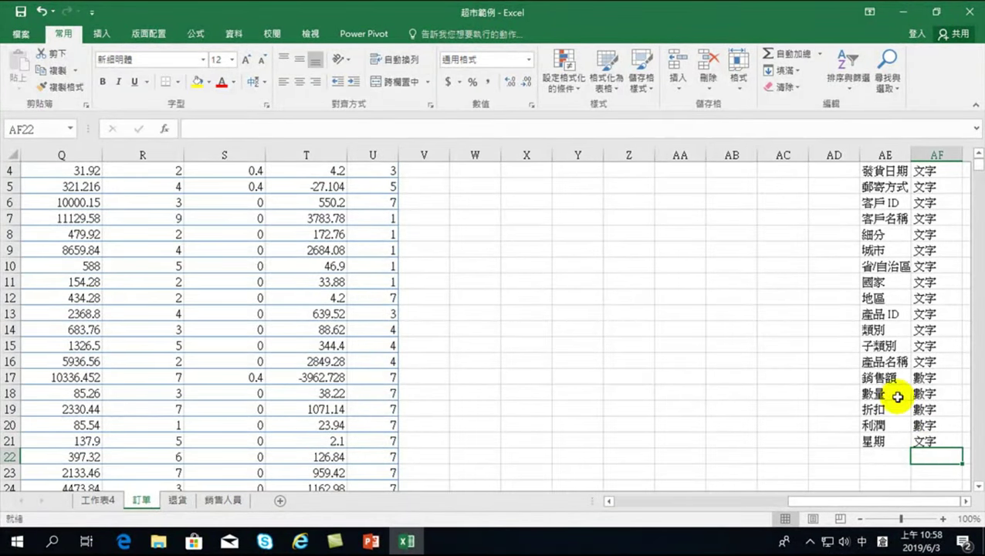
pyautogui.scroll(1, 923, 351)
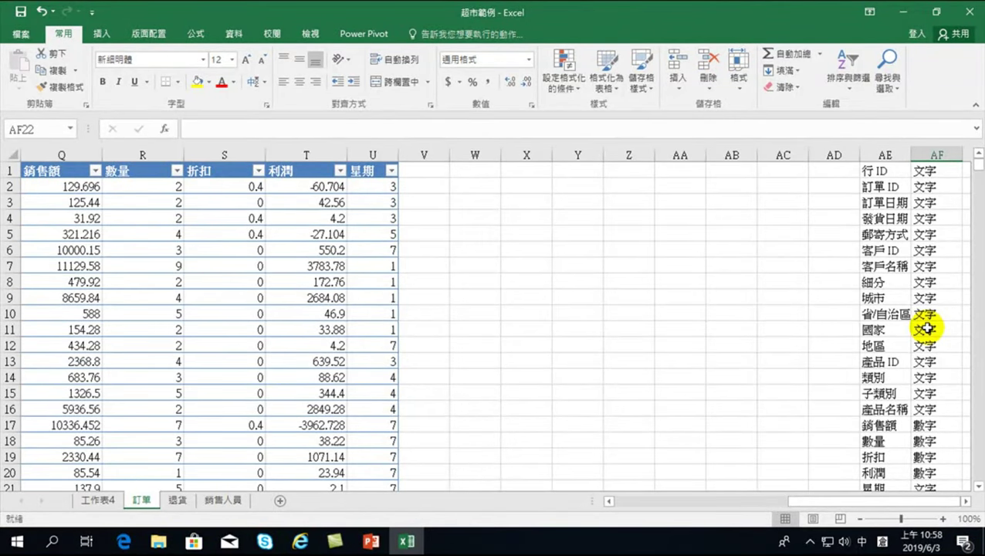
pyautogui.click(966, 499)
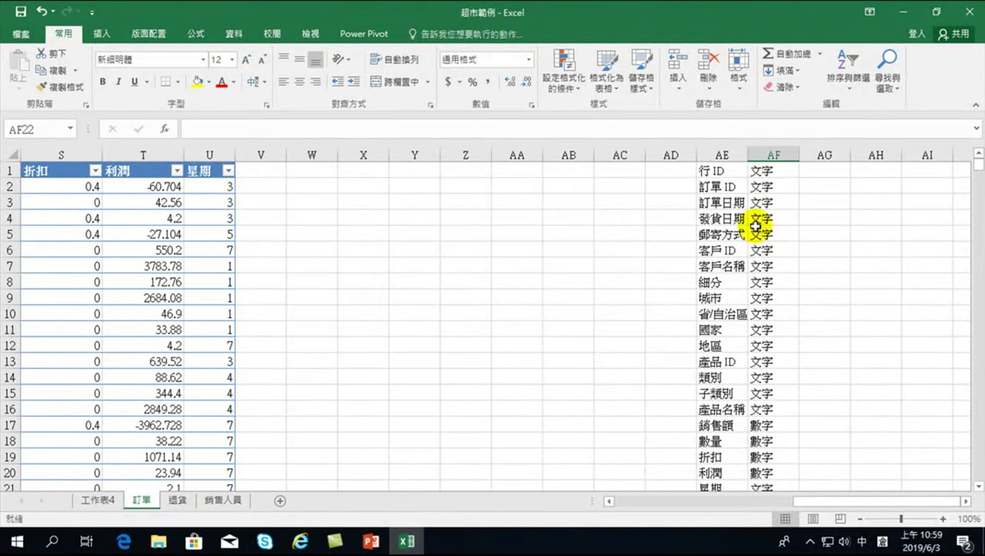
pyautogui.moveTo(758, 170); pyautogui.dragTo(767, 410)
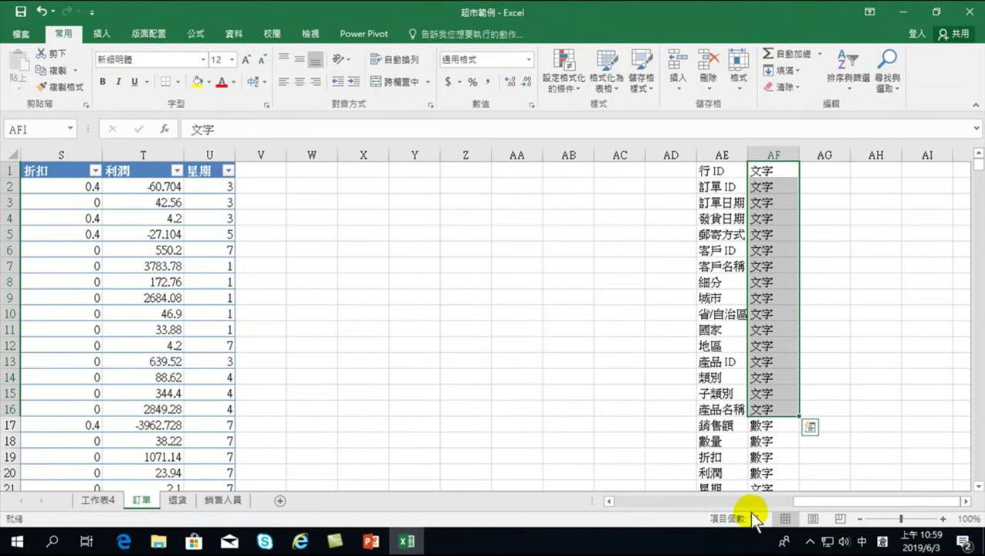
pyautogui.scroll(-2, 764, 348)
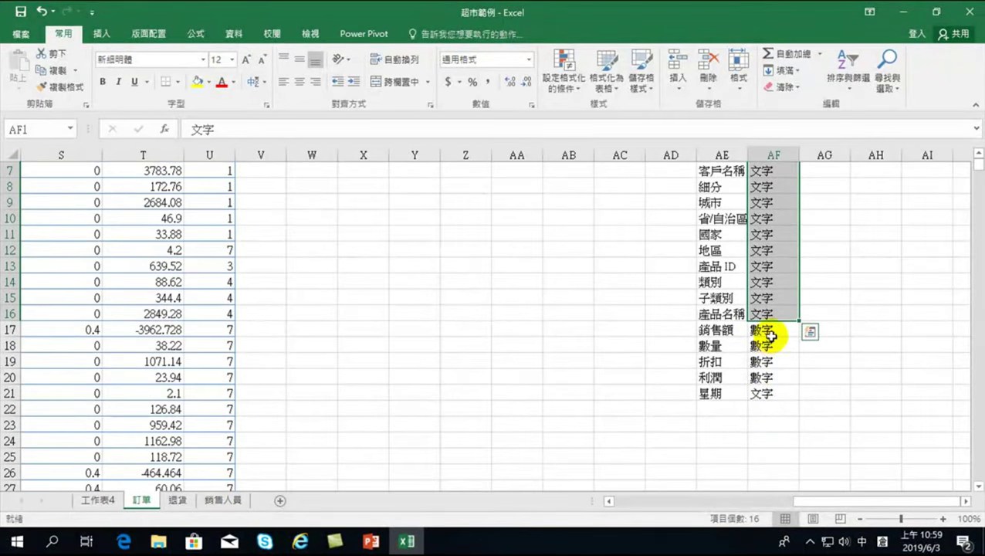
pyautogui.moveTo(760, 330); pyautogui.dragTo(763, 377)
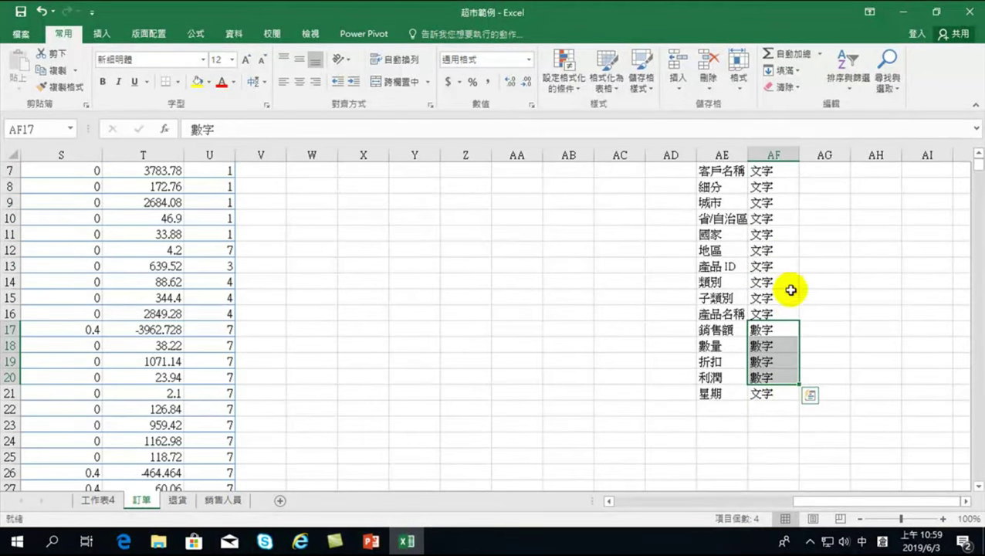
pyautogui.click(775, 313)
pyautogui.moveTo(776, 312); pyautogui.dragTo(773, 92)
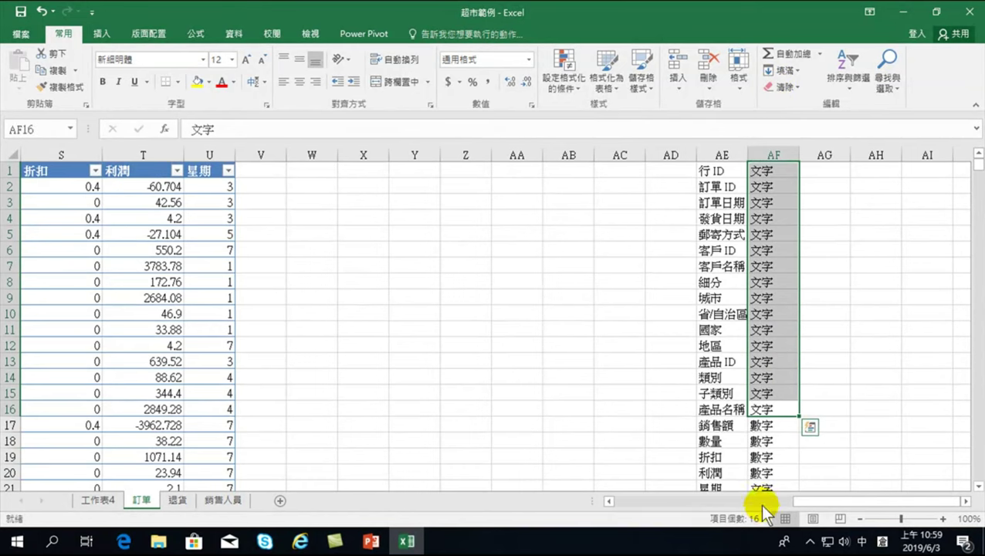
pyautogui.scroll(-1, 778, 457)
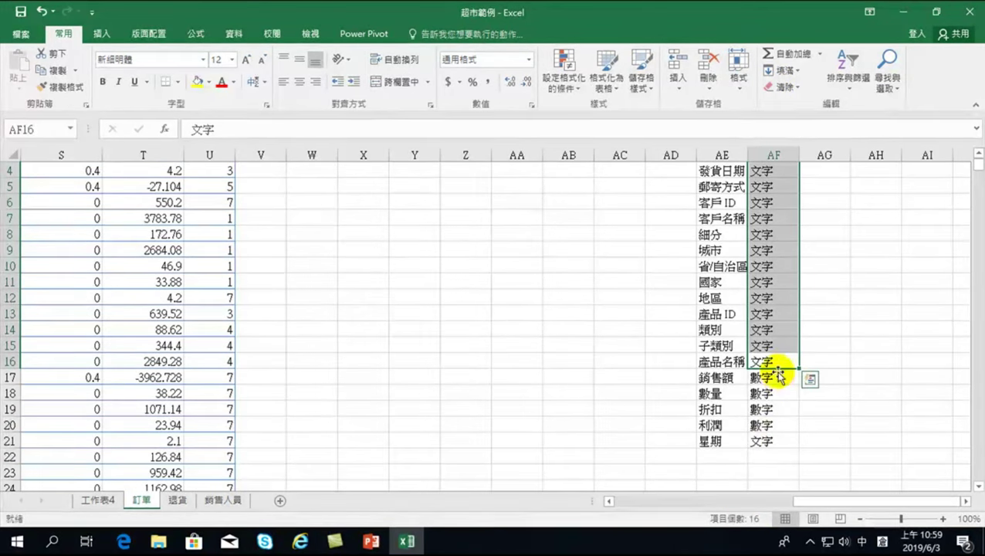